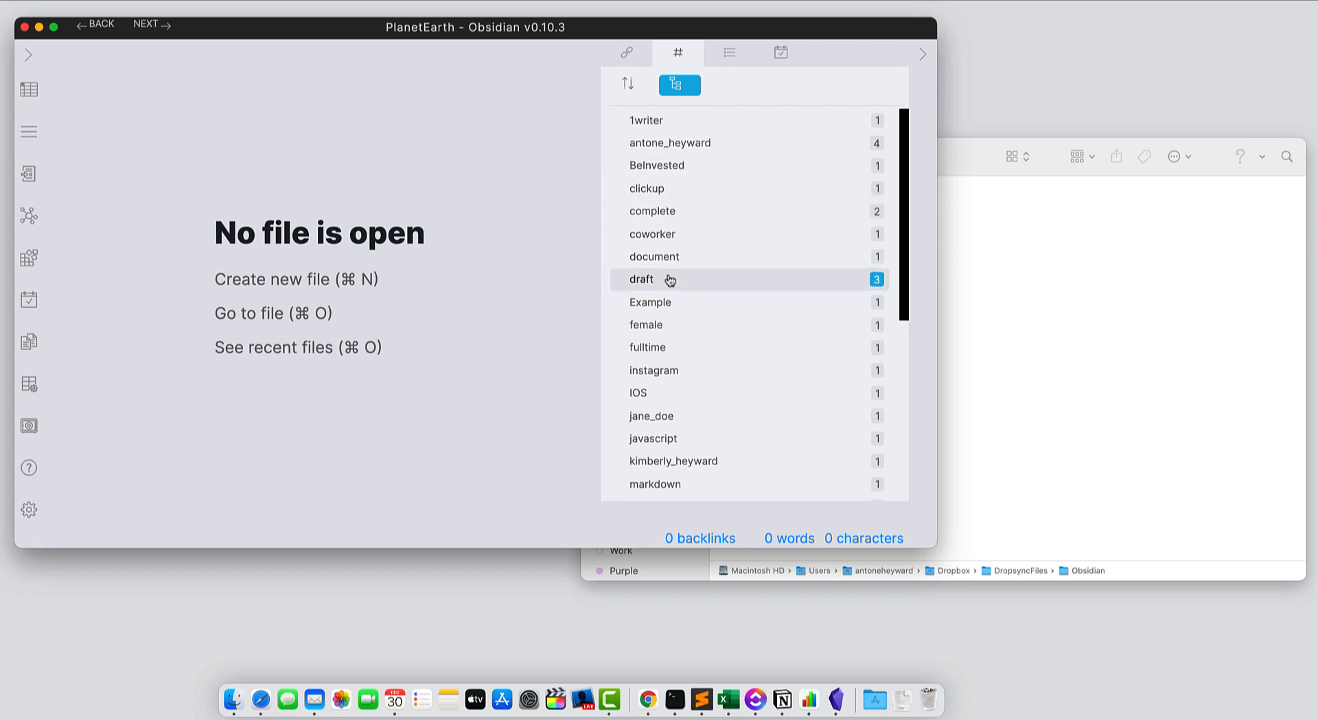
# Look up the notes tagged BeInvested in the vault, and hide the search sidebar.
pyautogui.click(682, 171)
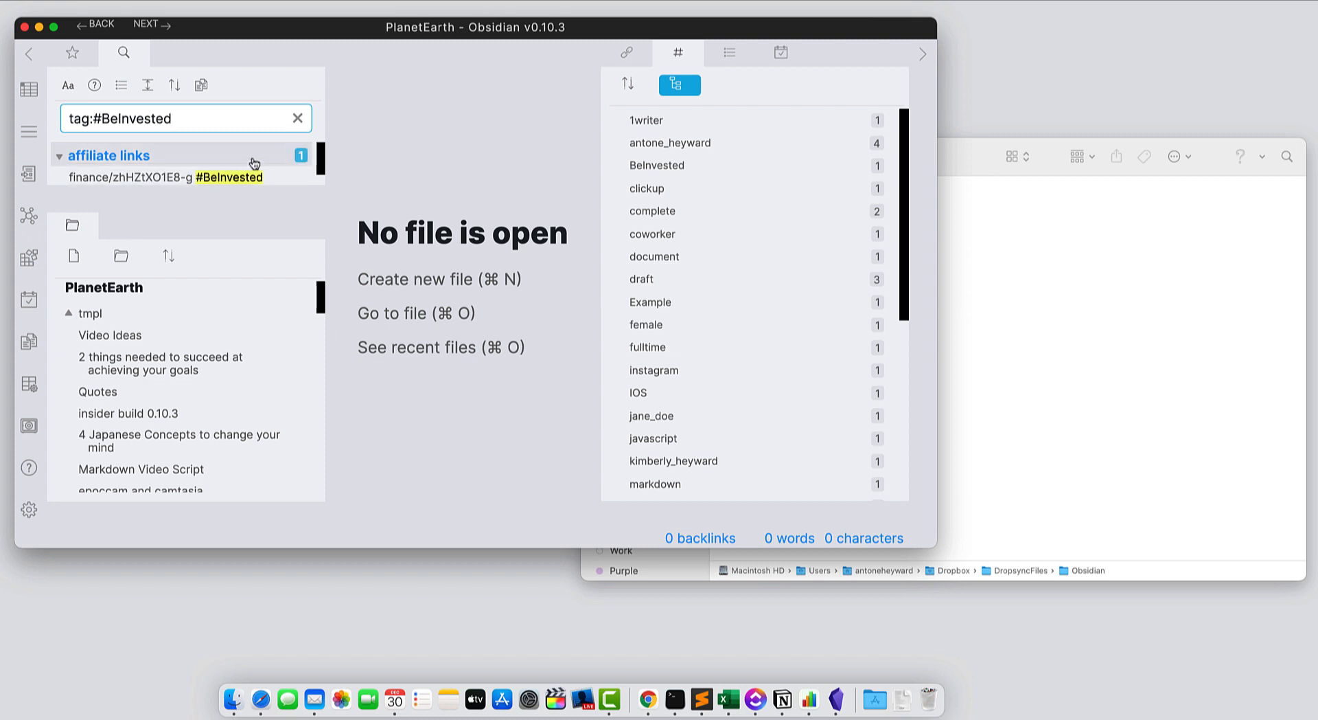
pyautogui.press('super+backslash')
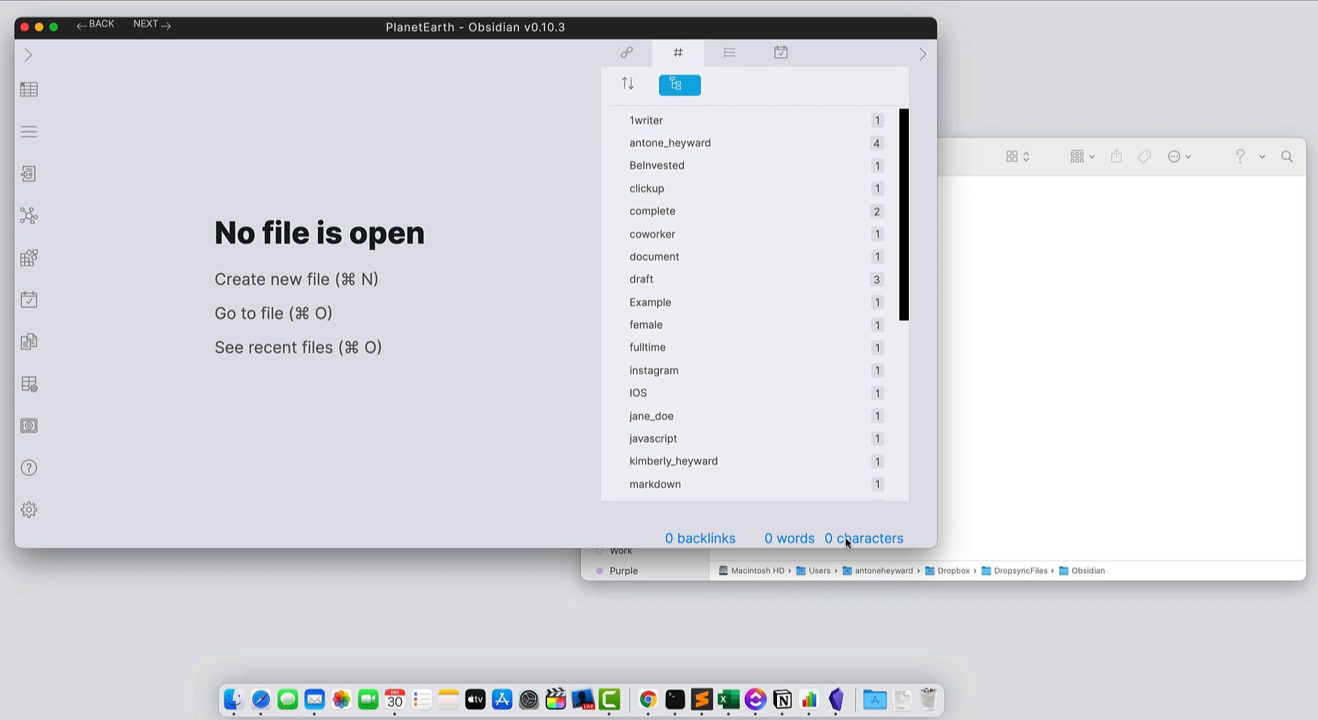
# Open a new Sublime Text window and place it overlapping the Obsidian and Finder windows.
pyautogui.rightClick(701, 701)
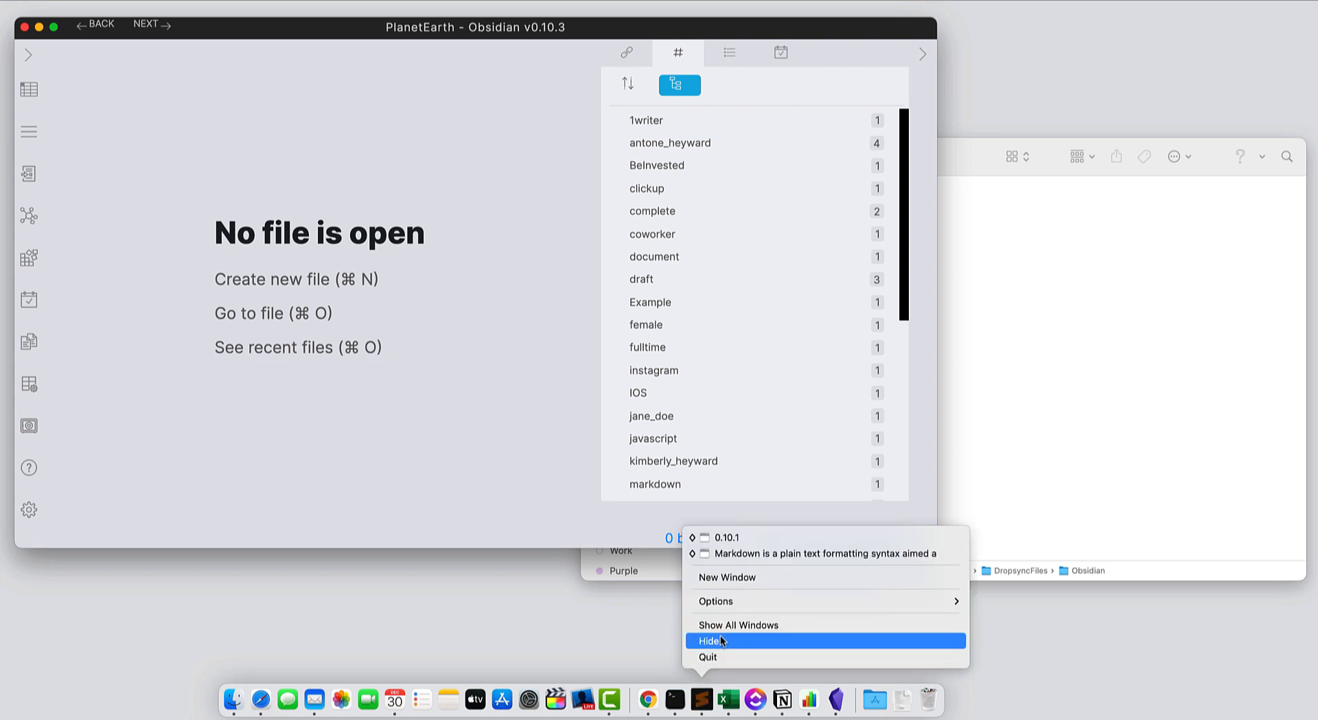
pyautogui.click(736, 578)
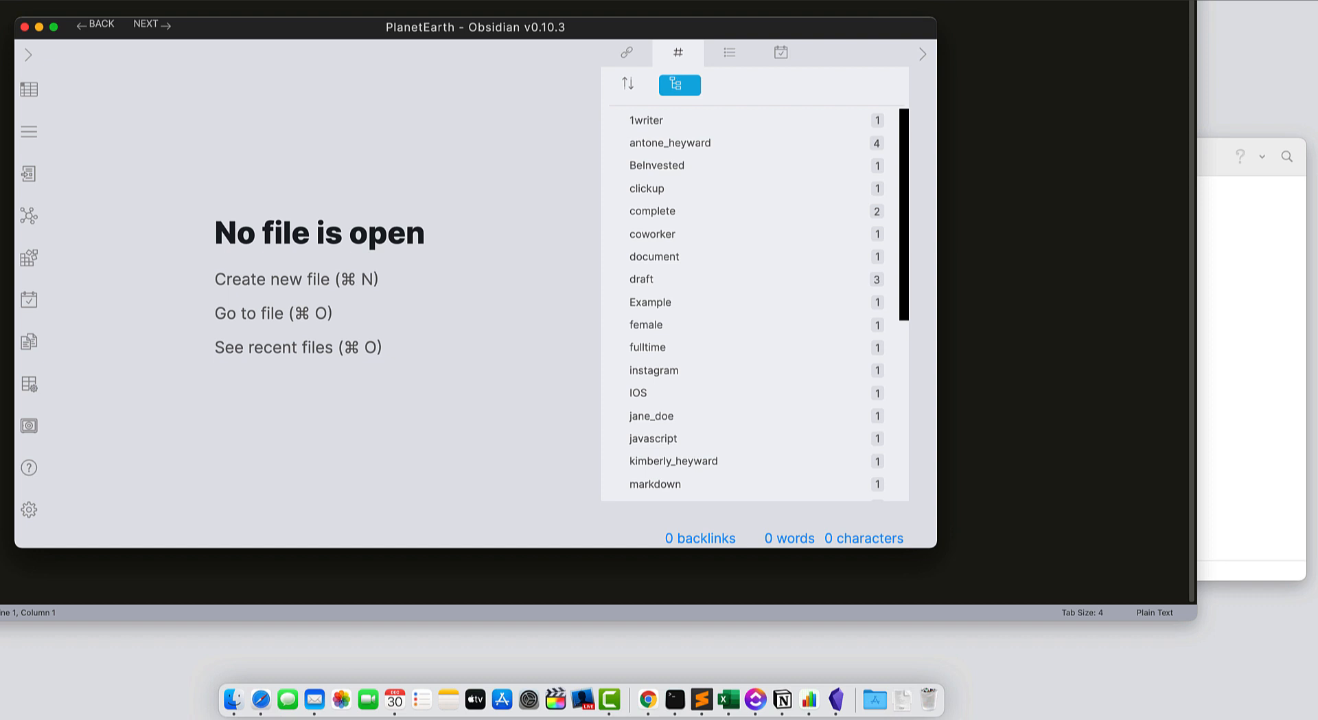
pyautogui.moveTo(1, 1); pyautogui.dragTo(495, 110)
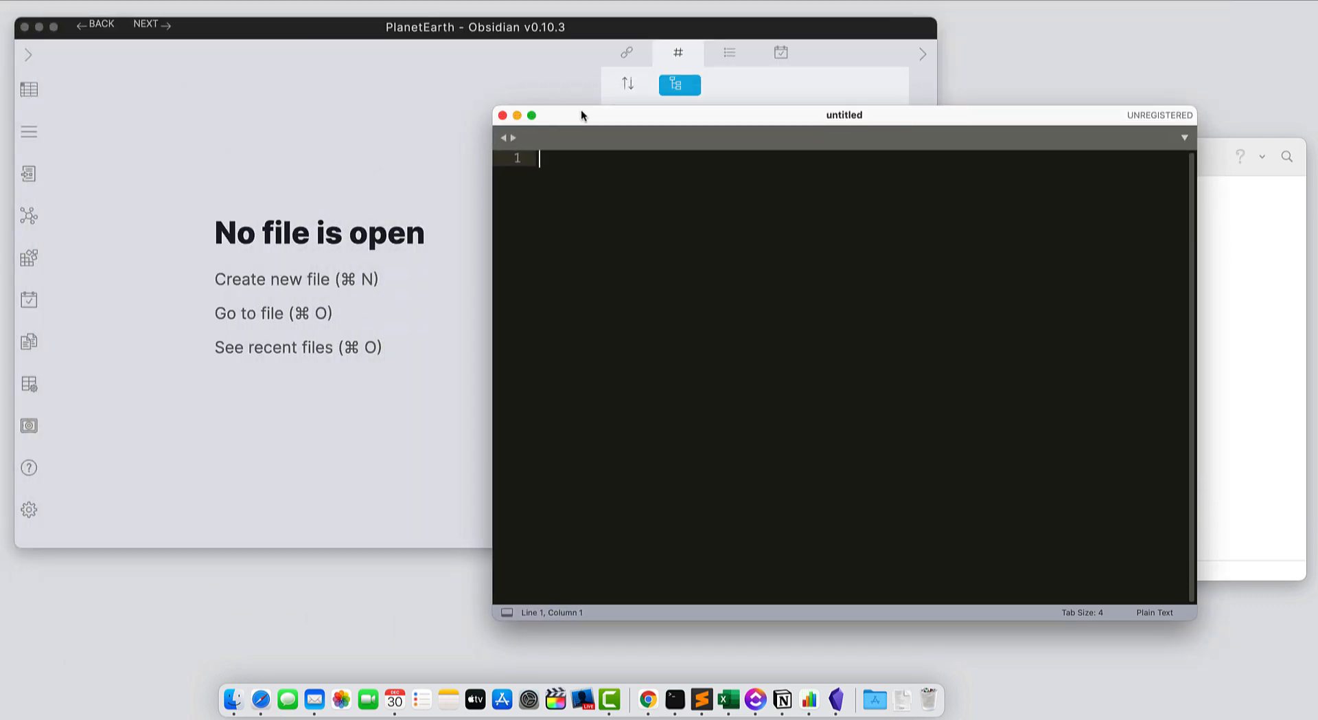
# Add the PlanetEarth vault folder from Finder to the Sublime Text project, and close the Finder window.
pyautogui.click(1272, 240)
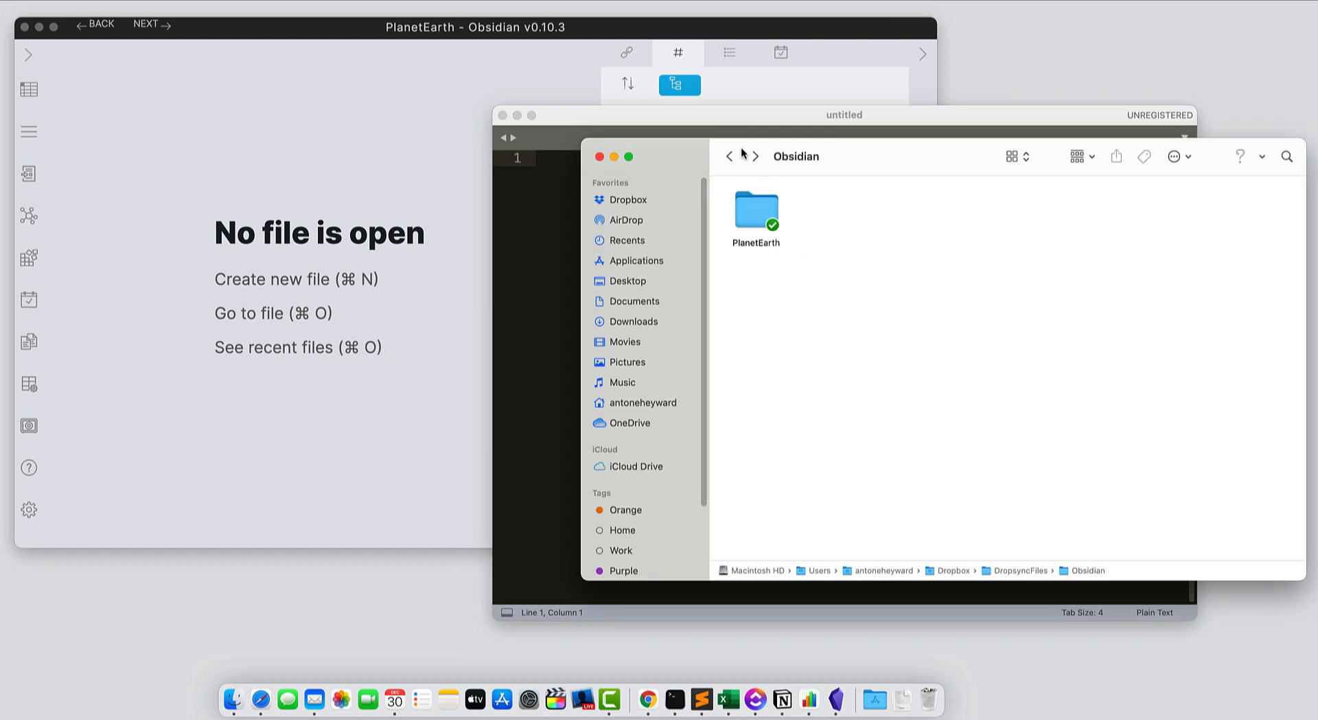
pyautogui.moveTo(704, 151); pyautogui.dragTo(776, 170)
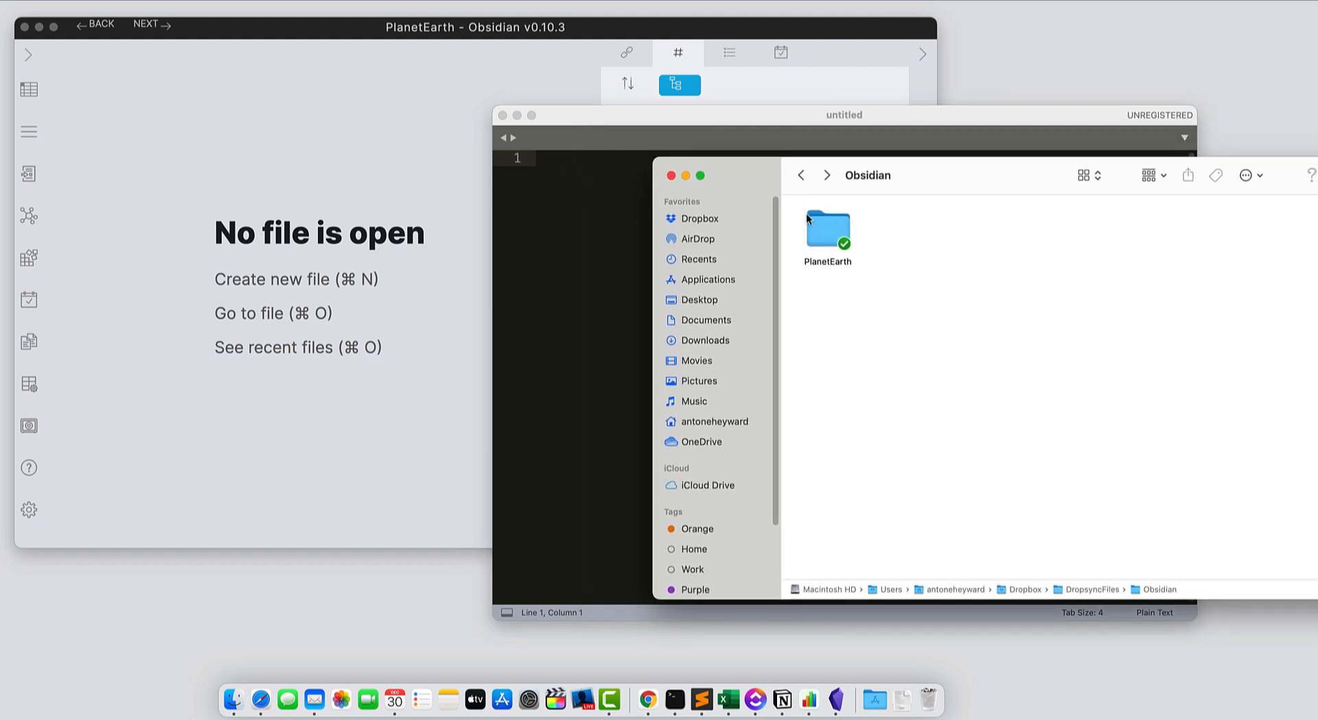
pyautogui.moveTo(828, 230); pyautogui.dragTo(577, 256)
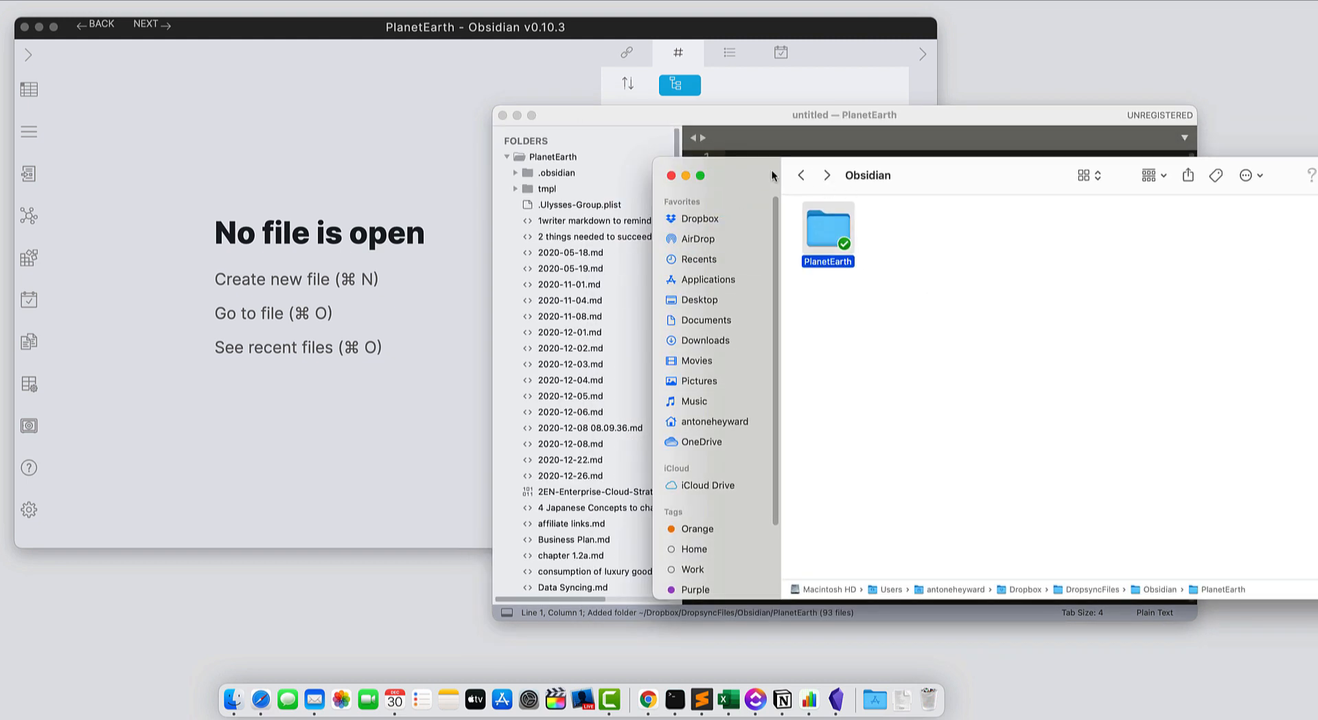
pyautogui.click(672, 175)
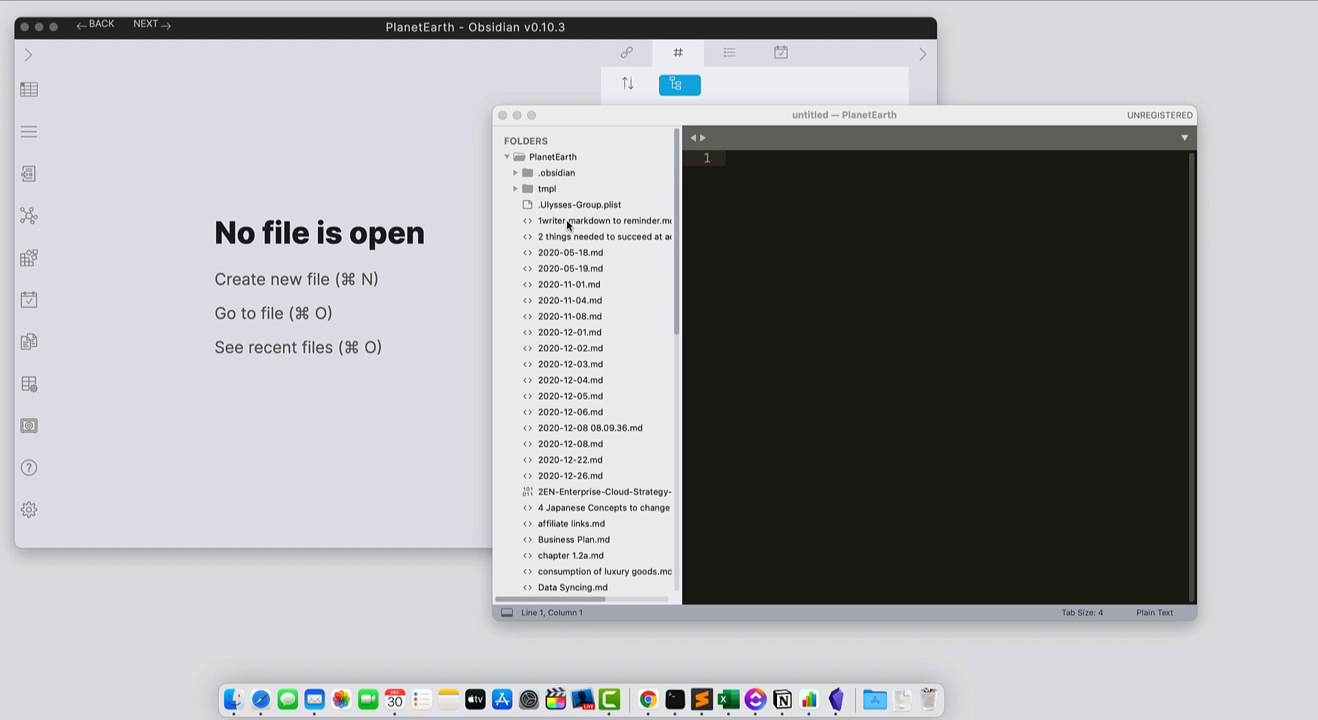
# Move the Sublime Text window to uncover Obsidian's tag list, and start Find in Folder on the PlanetEarth folder.
pyautogui.click(576, 364)
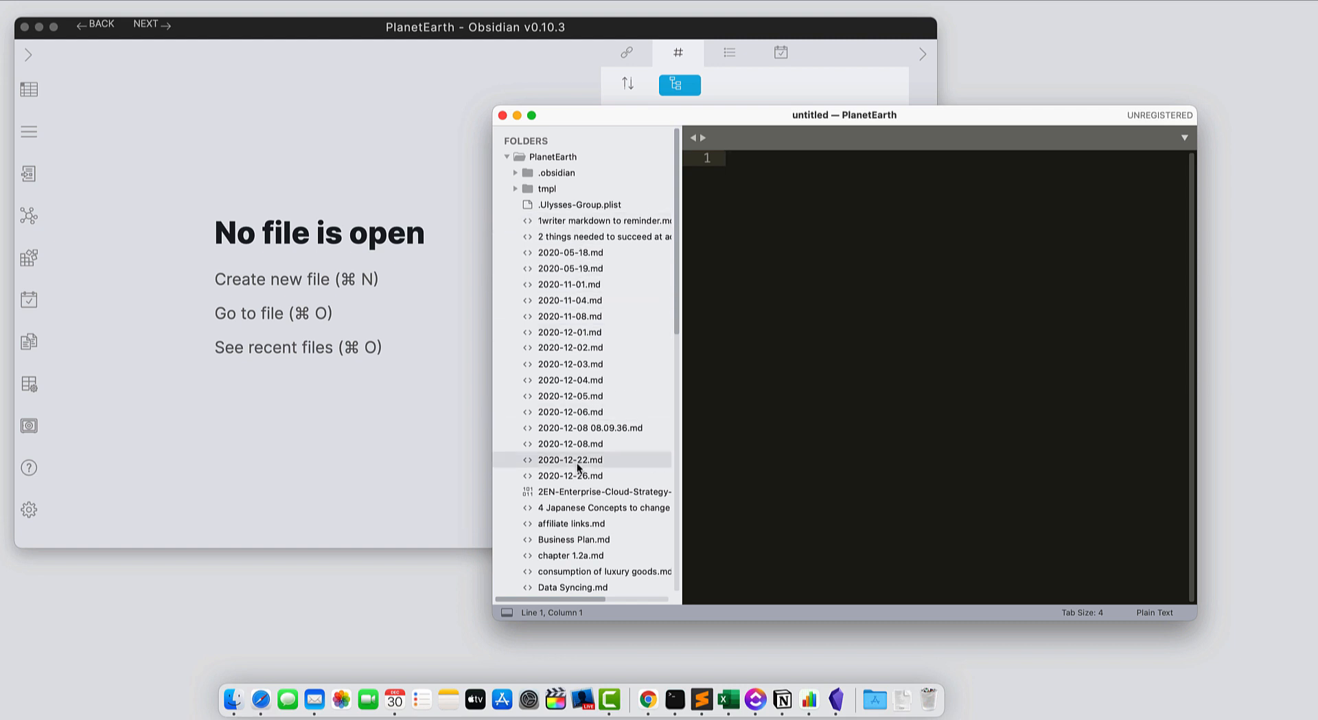
pyautogui.moveTo(582, 113); pyautogui.dragTo(569, 203)
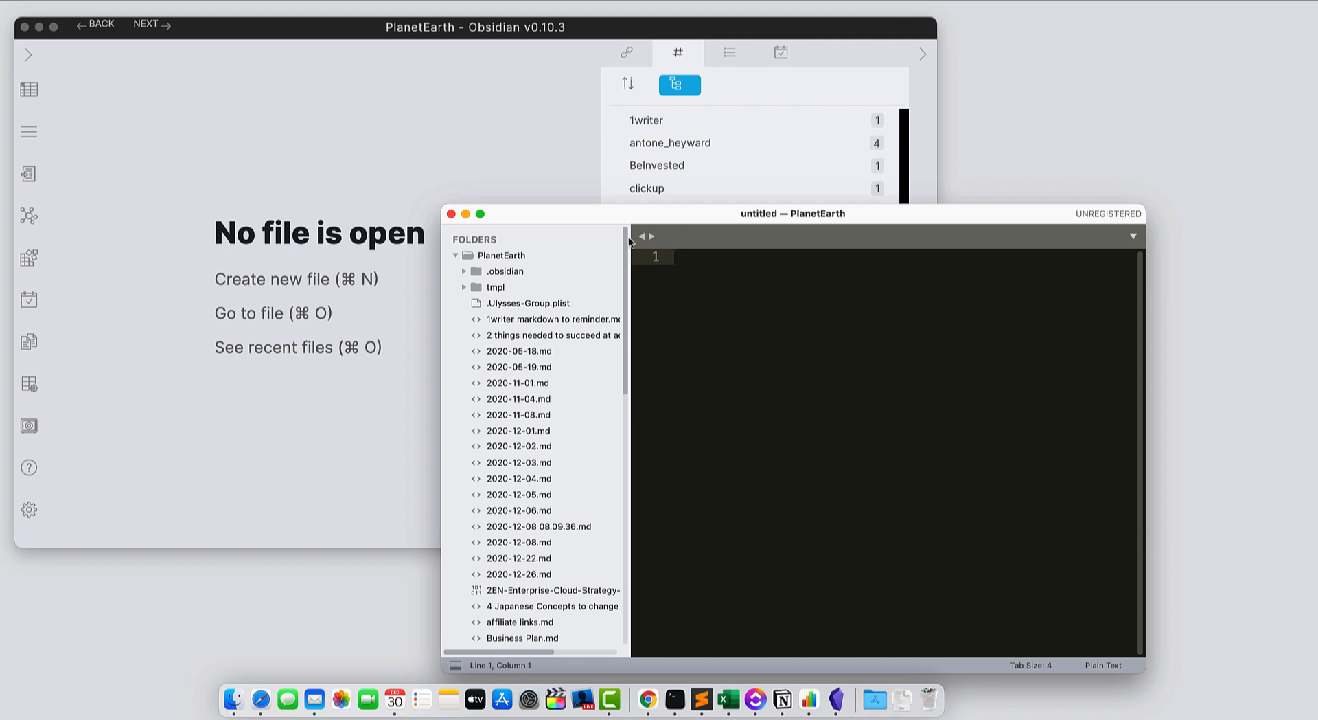
pyautogui.rightClick(508, 254)
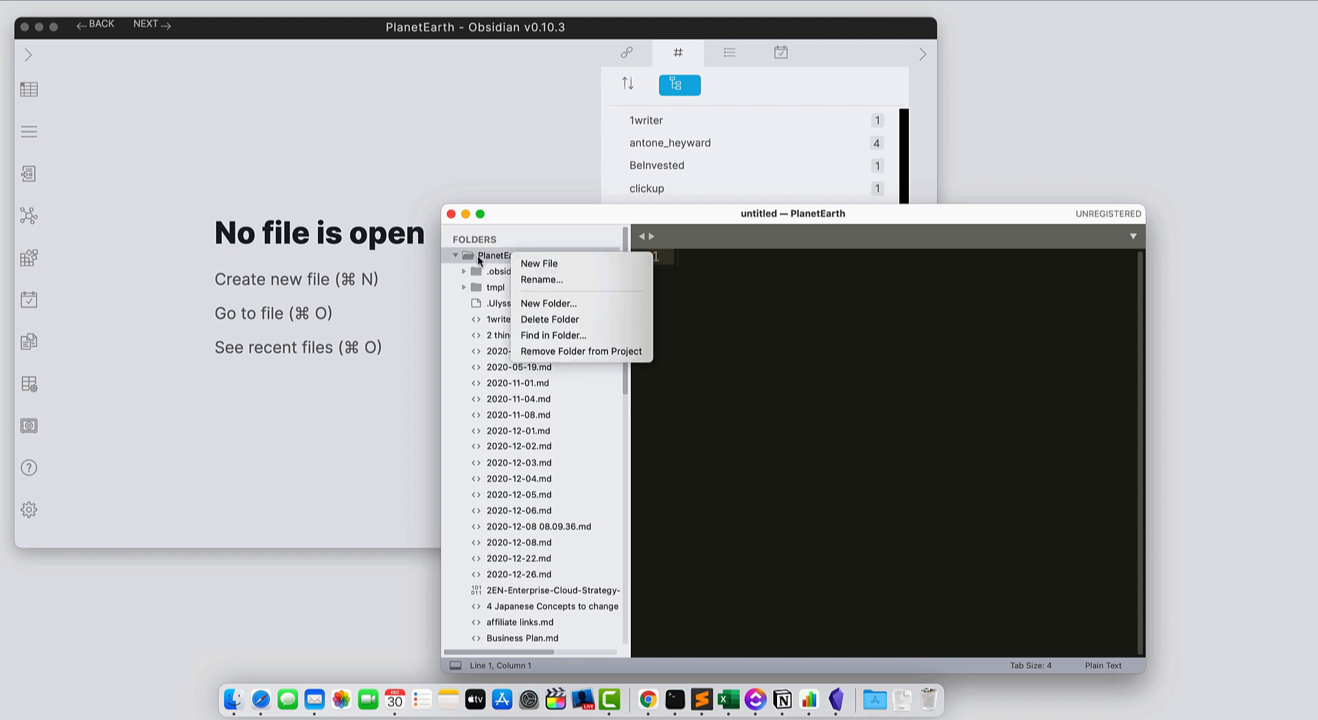
pyautogui.click(482, 256)
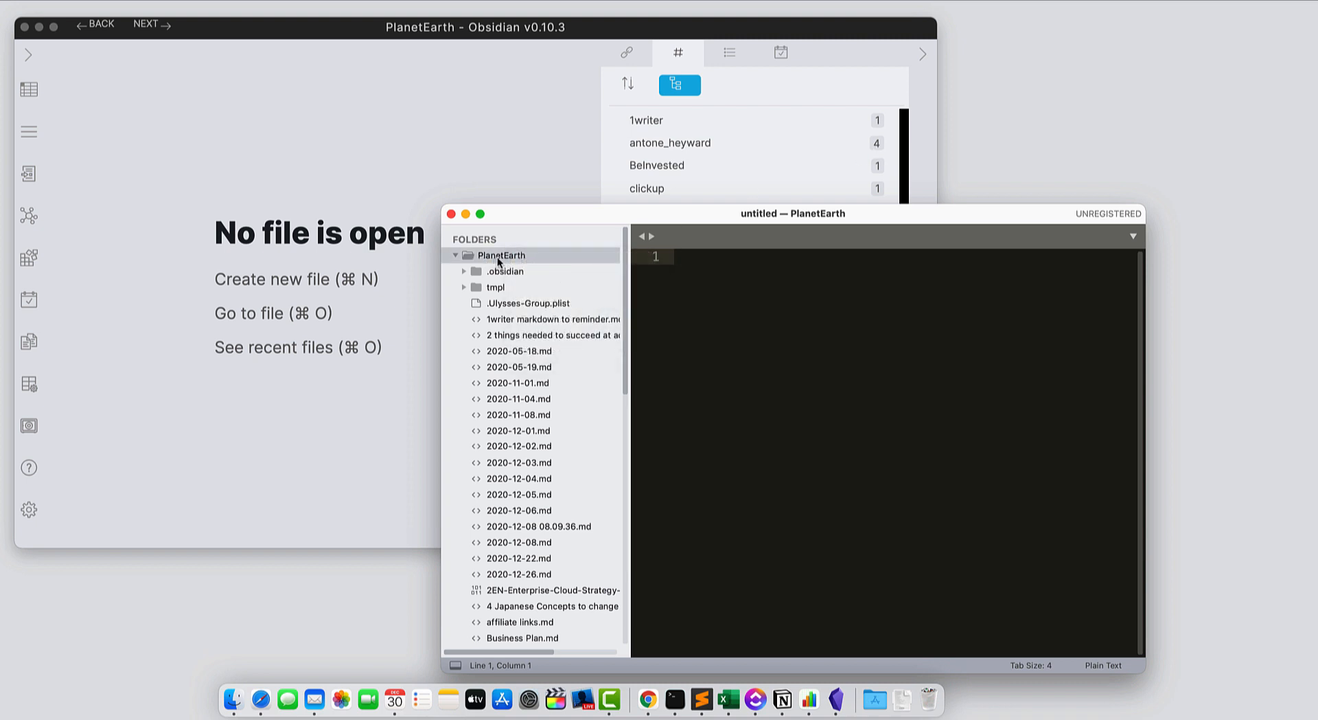
pyautogui.rightClick(505, 256)
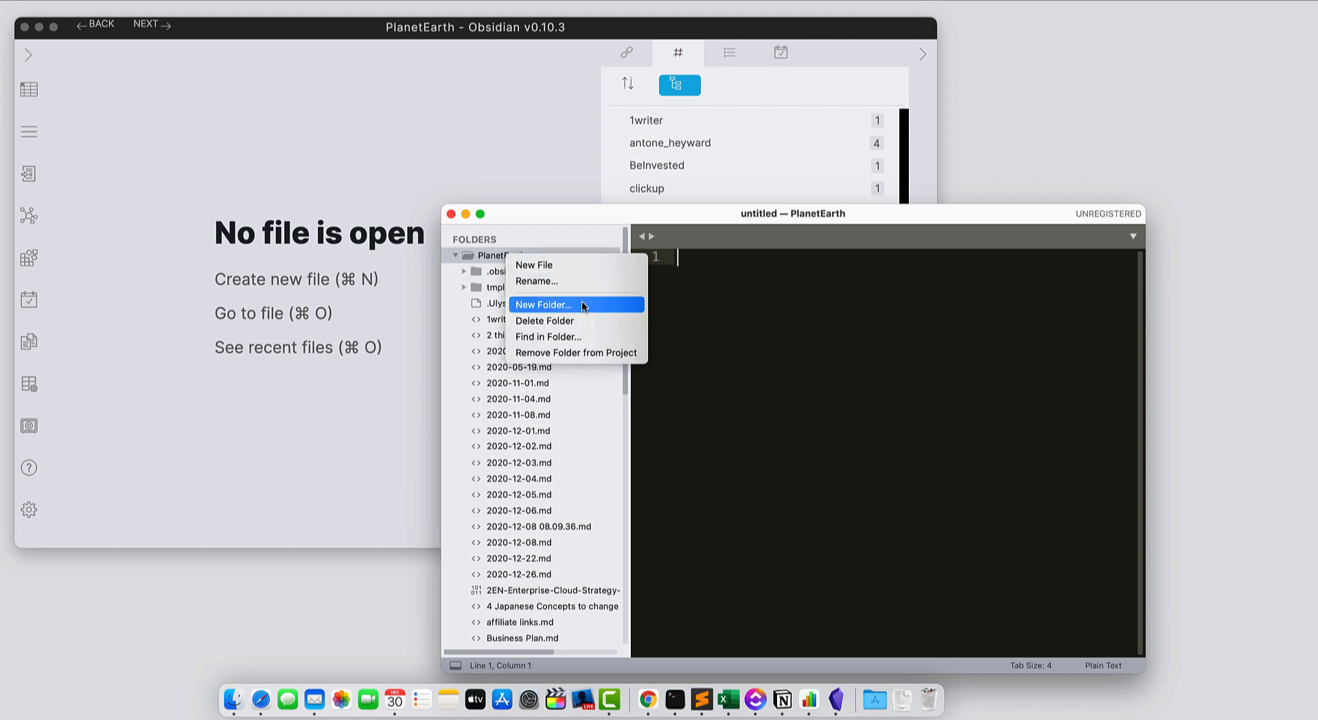
pyautogui.click(564, 337)
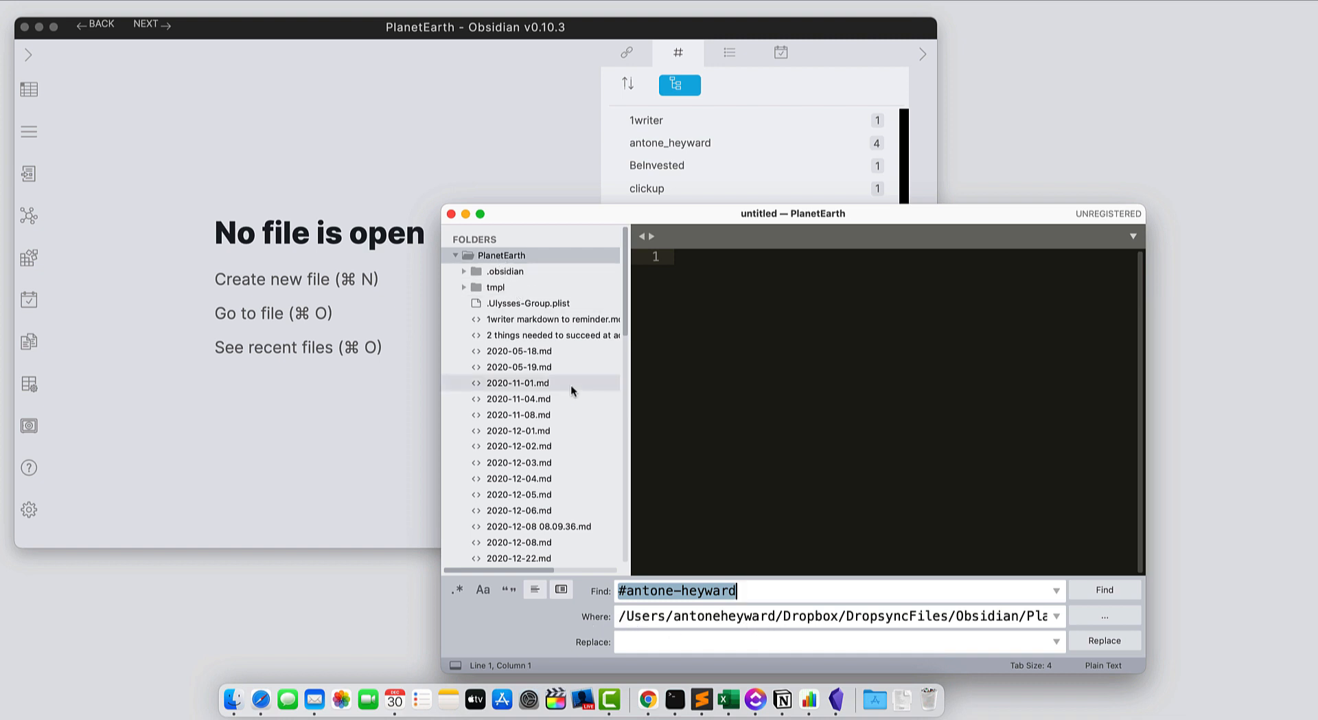
# Change the search text to the author's name tag with an underscore in place of the hyphen.
pyautogui.click(682, 592)
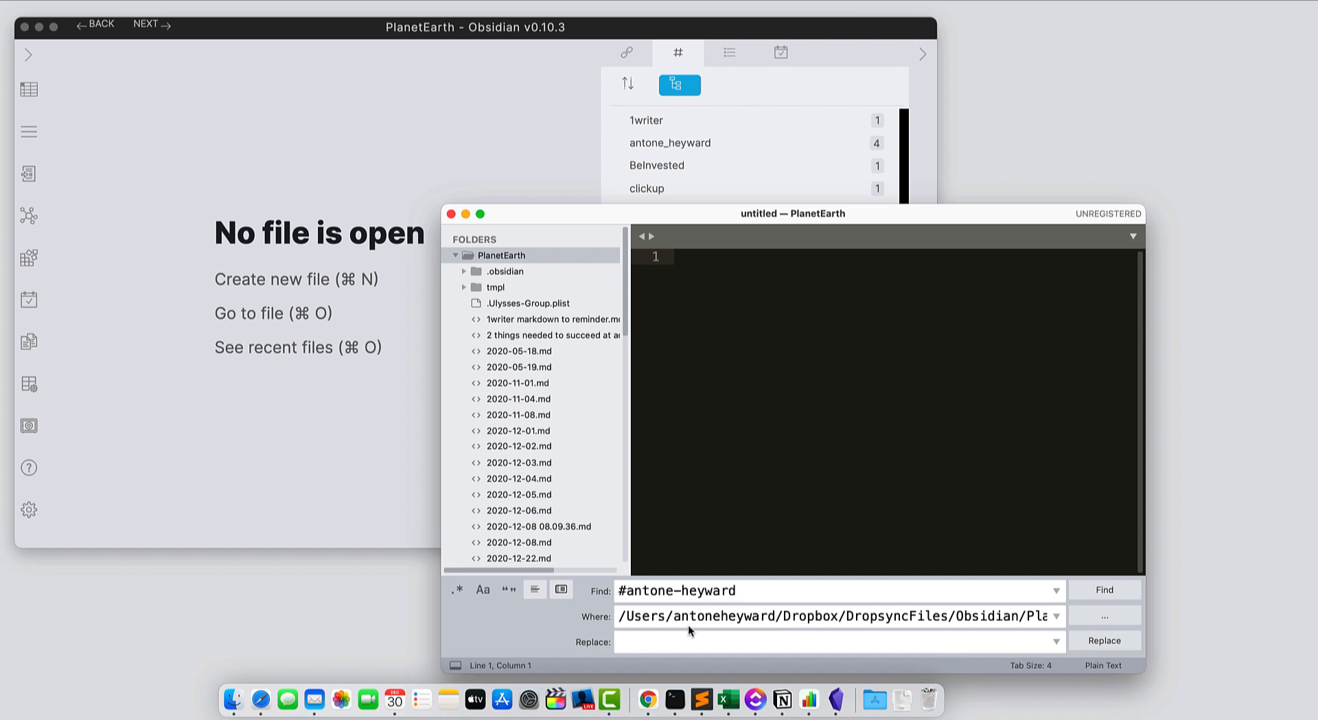
pyautogui.press('Left')
pyautogui.press('Left')
pyautogui.press('Left')
pyautogui.press('Left')
pyautogui.press('Left')
pyautogui.press('Left')
pyautogui.press('Left')
pyautogui.press('BackSpace')
pyautogui.write('_')
# Replace every match across the PlanetEarth files with the hyphenated form of the author's name tag.
pyautogui.click(689, 639)
pyautogui.write('#antone-heyward')
pyautogui.moveTo(622, 642); pyautogui.dragTo(746, 642)
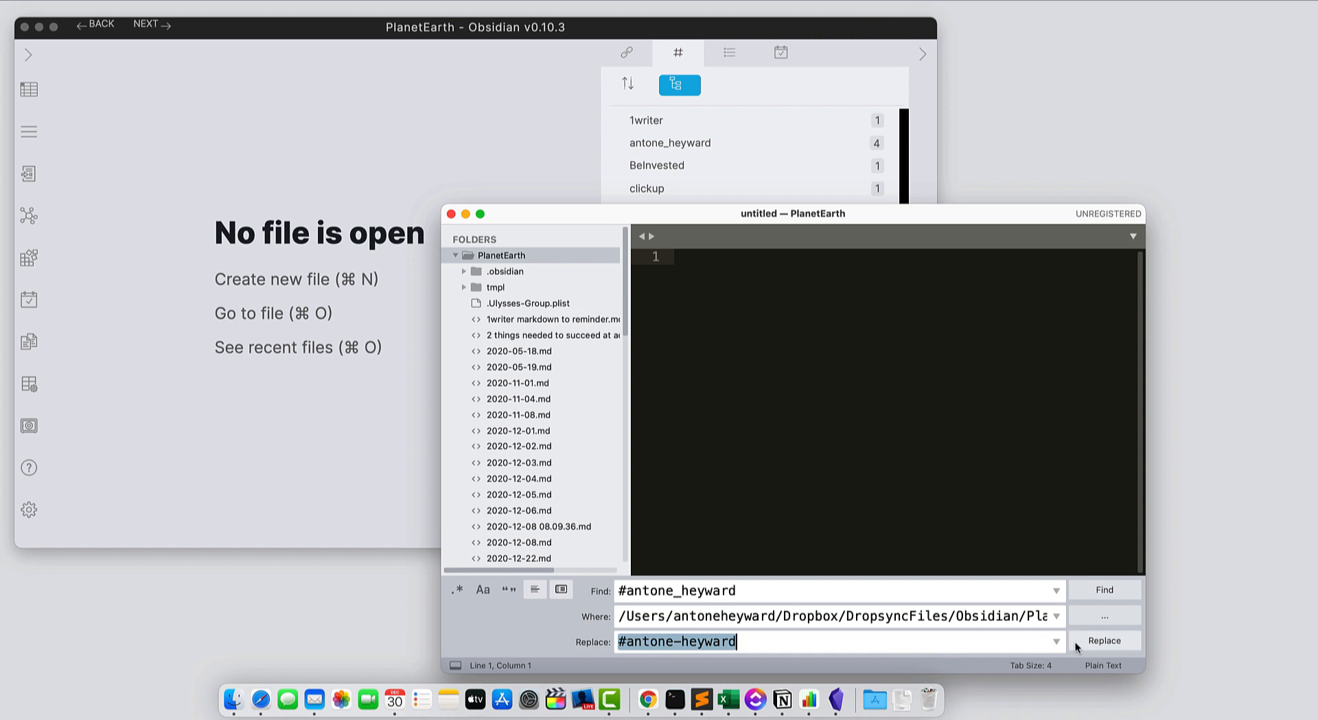
pyautogui.click(1093, 640)
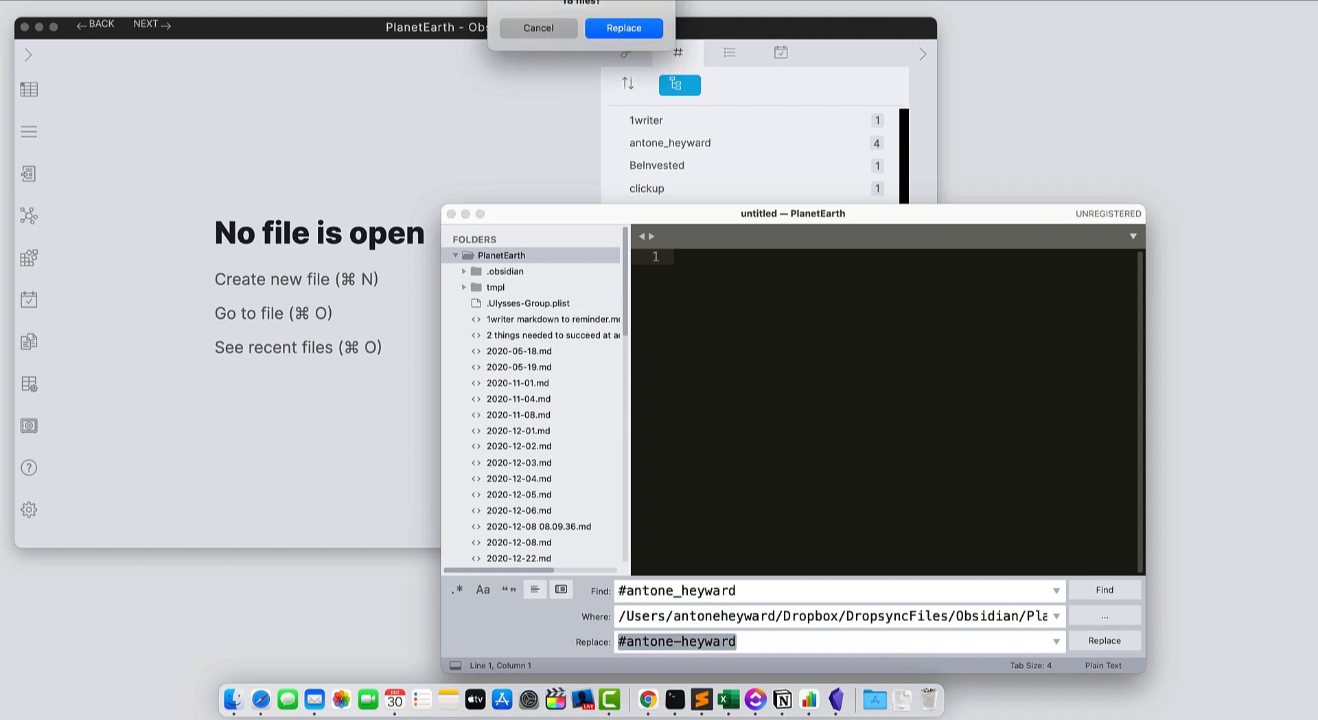
pyautogui.moveTo(581, 2); pyautogui.dragTo(793, 306)
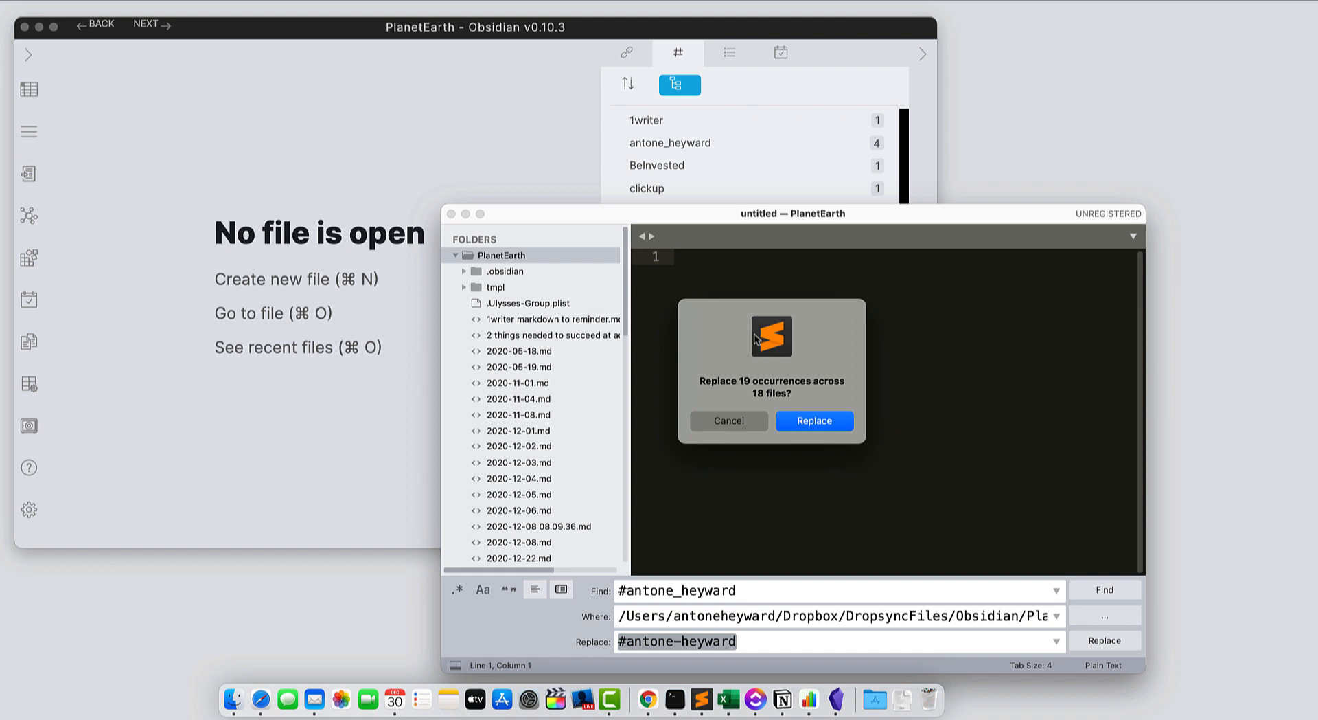
pyautogui.moveTo(763, 332); pyautogui.dragTo(756, 349)
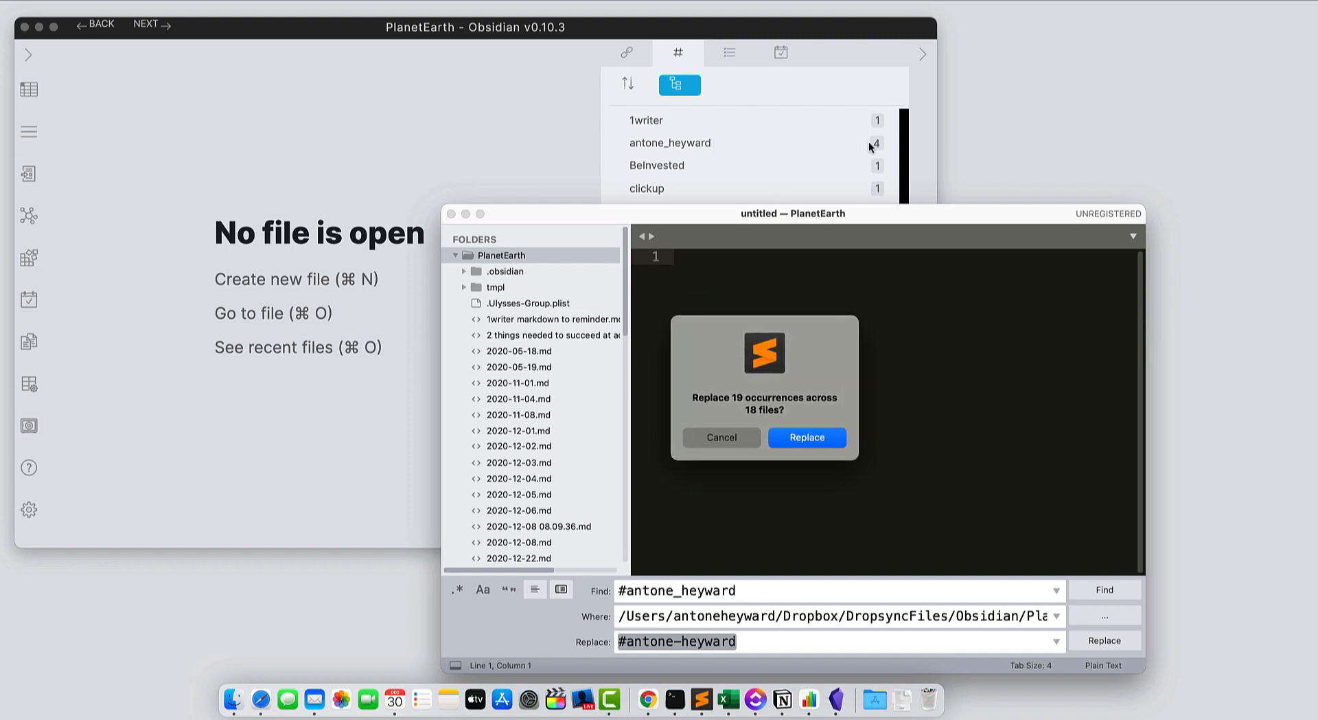
pyautogui.click(804, 440)
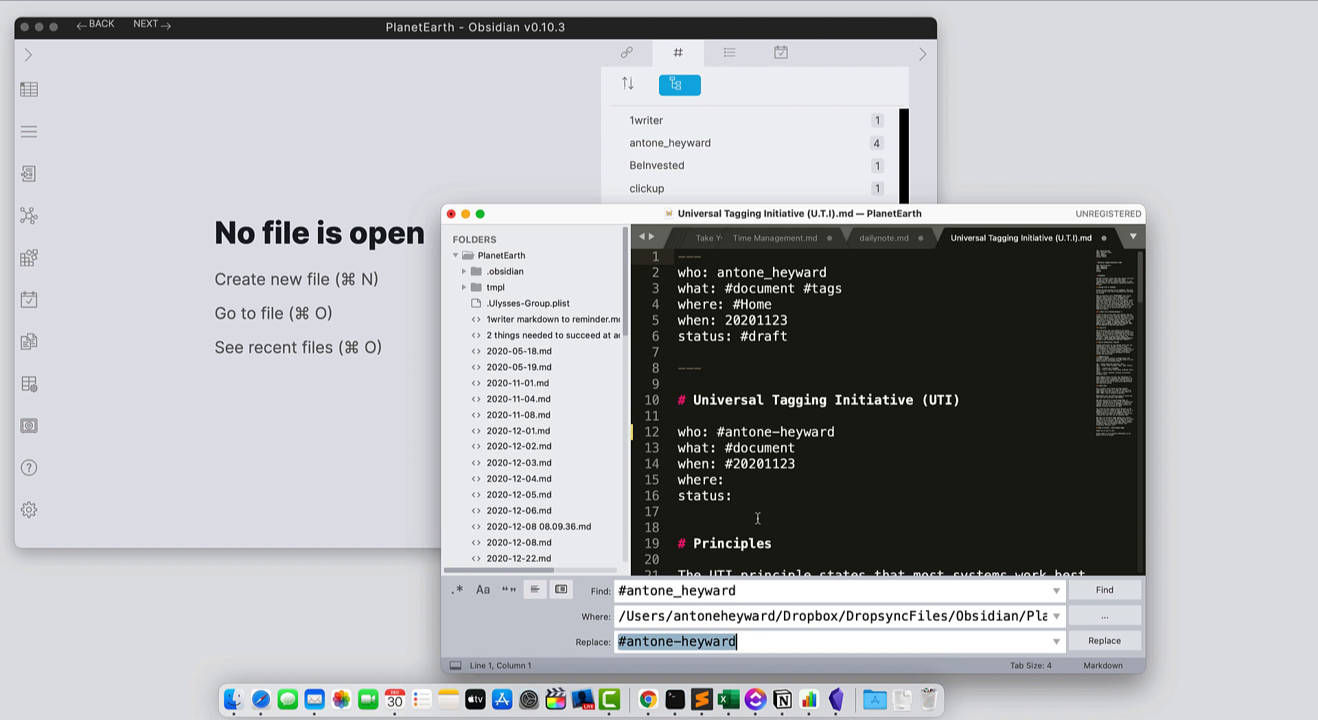
# Save all modified files in Sublime Text, and check the author's name tag in Obsidian's tag list.
pyautogui.click(566, 133)
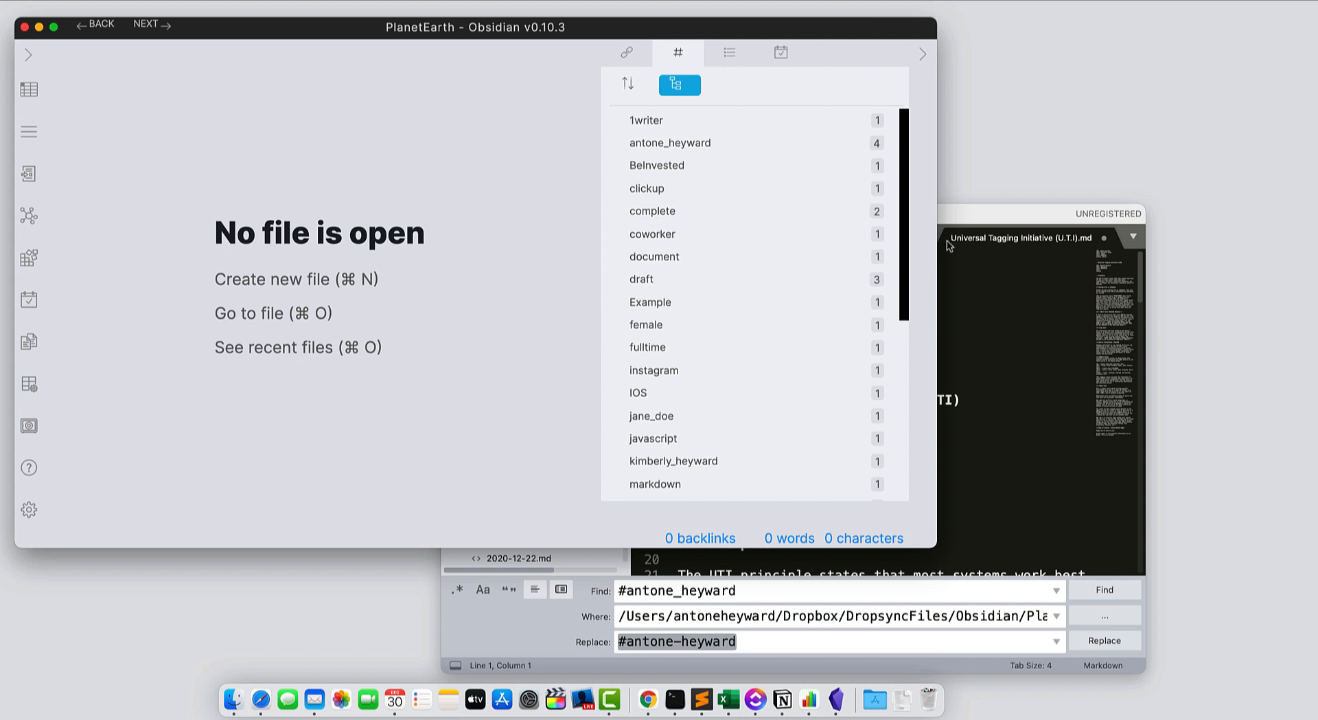
pyautogui.click(959, 218)
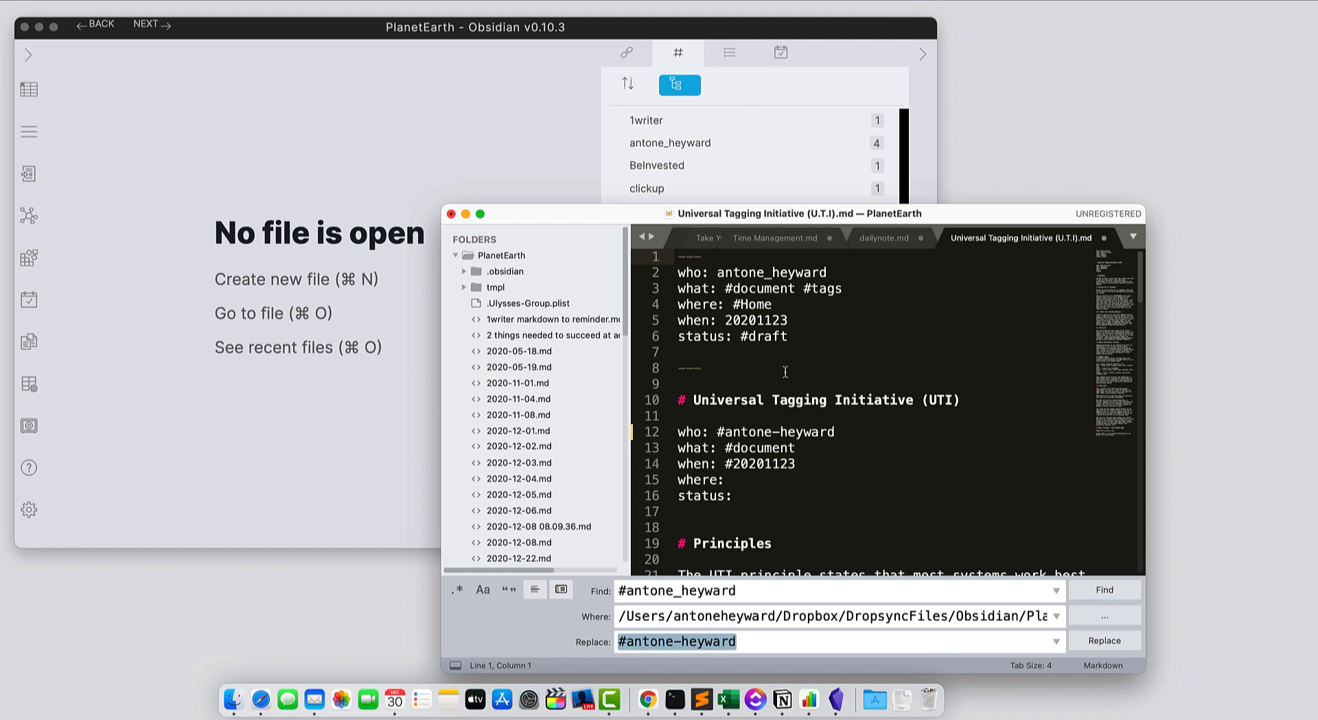
pyautogui.press('alt+super+s')
pyautogui.click(682, 148)
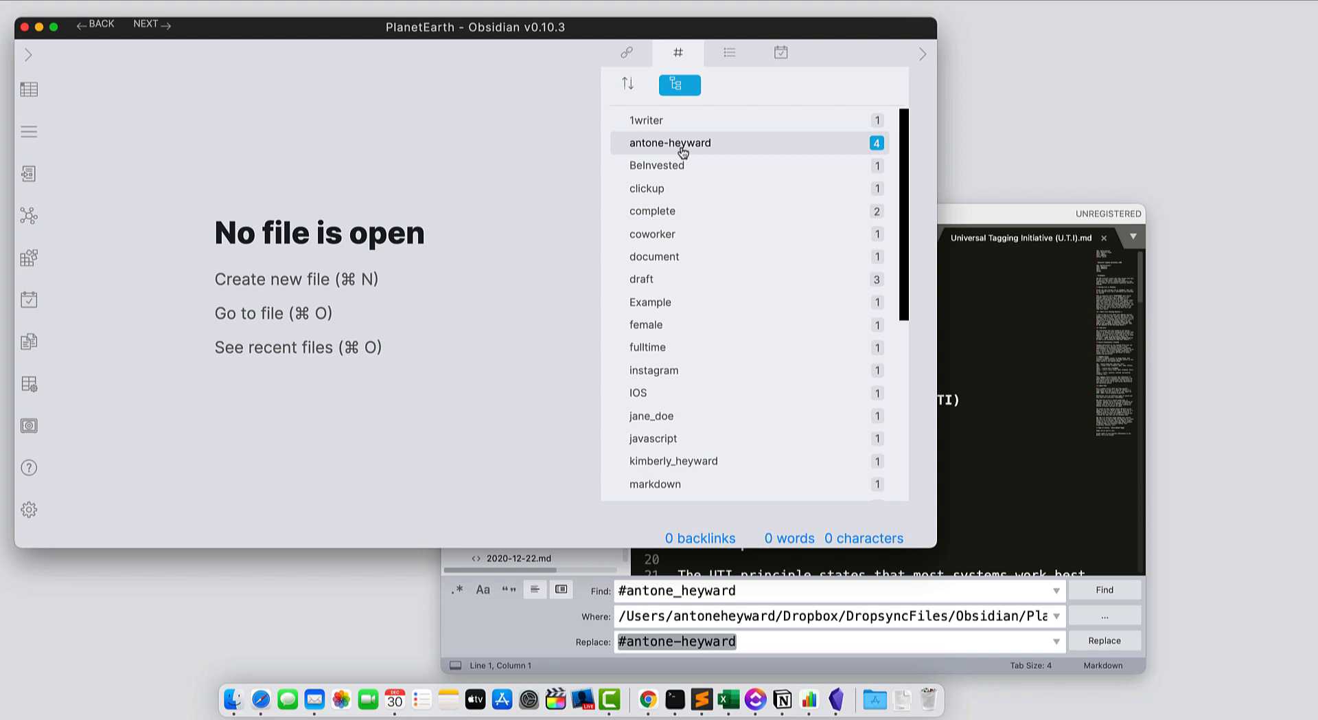
pyautogui.click(610, 641)
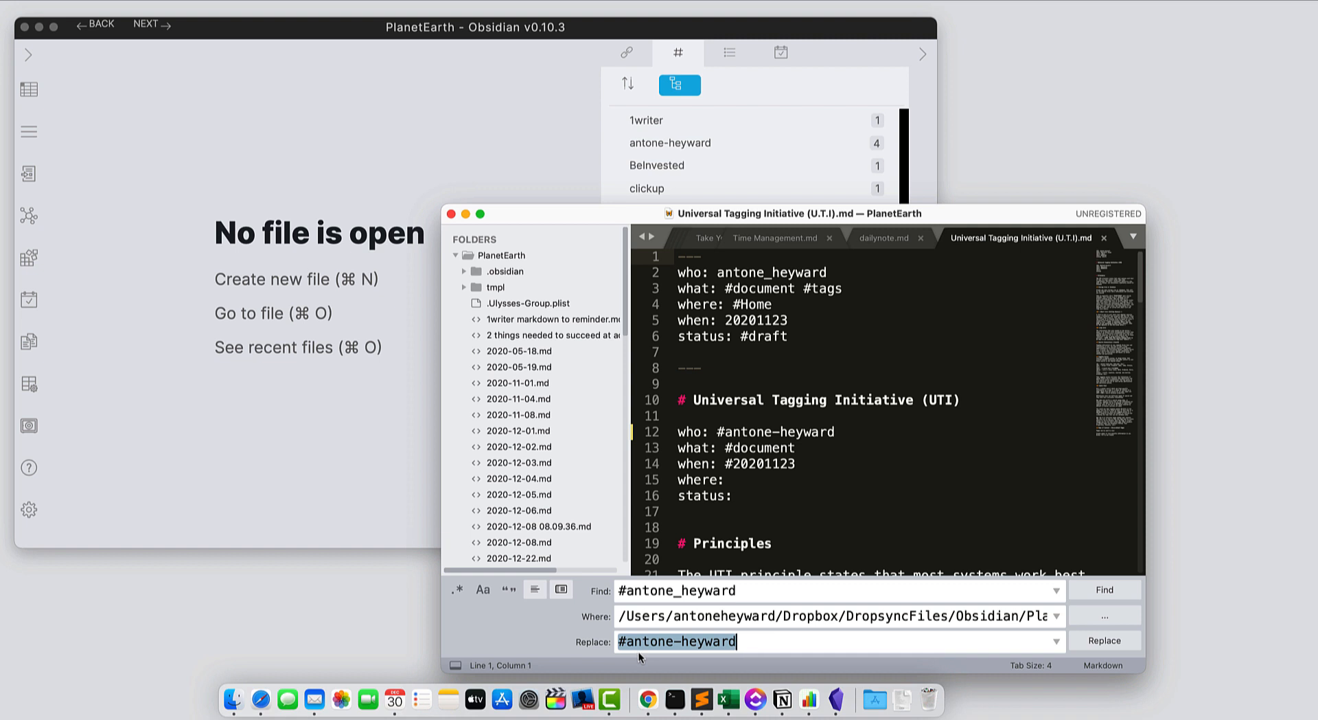
pyautogui.click(548, 171)
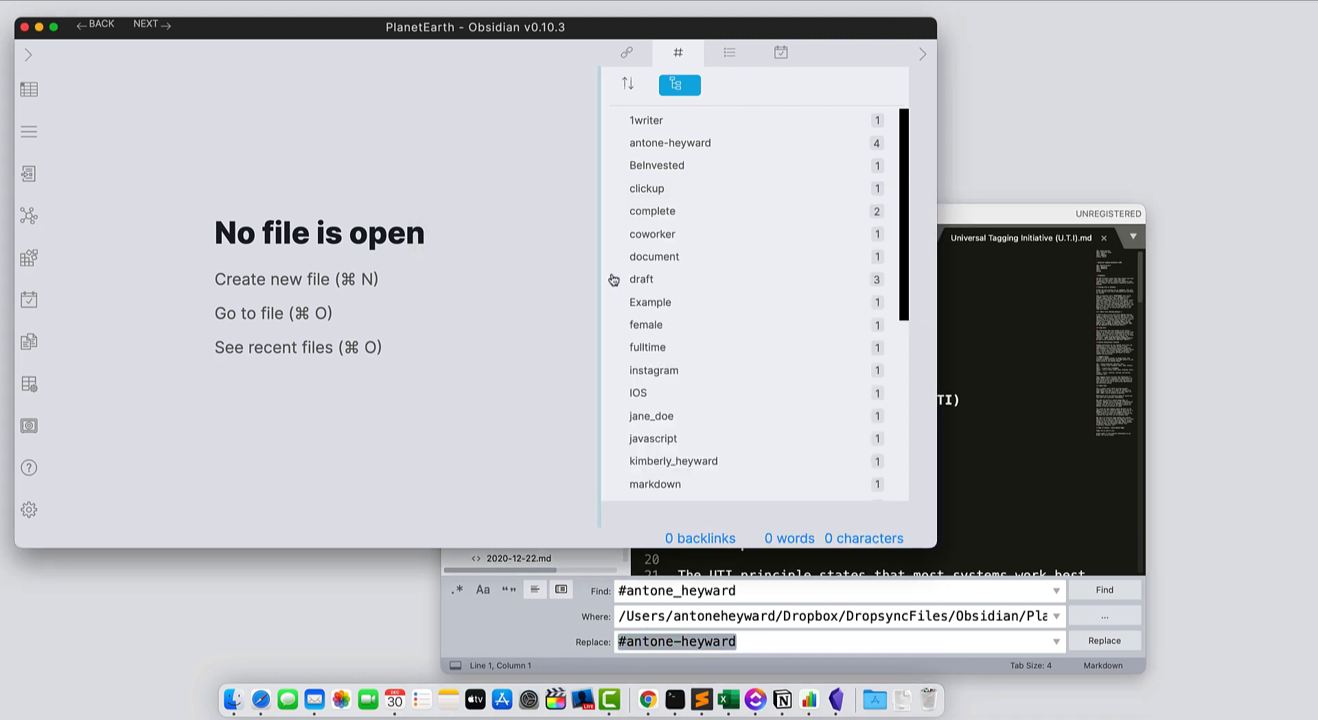